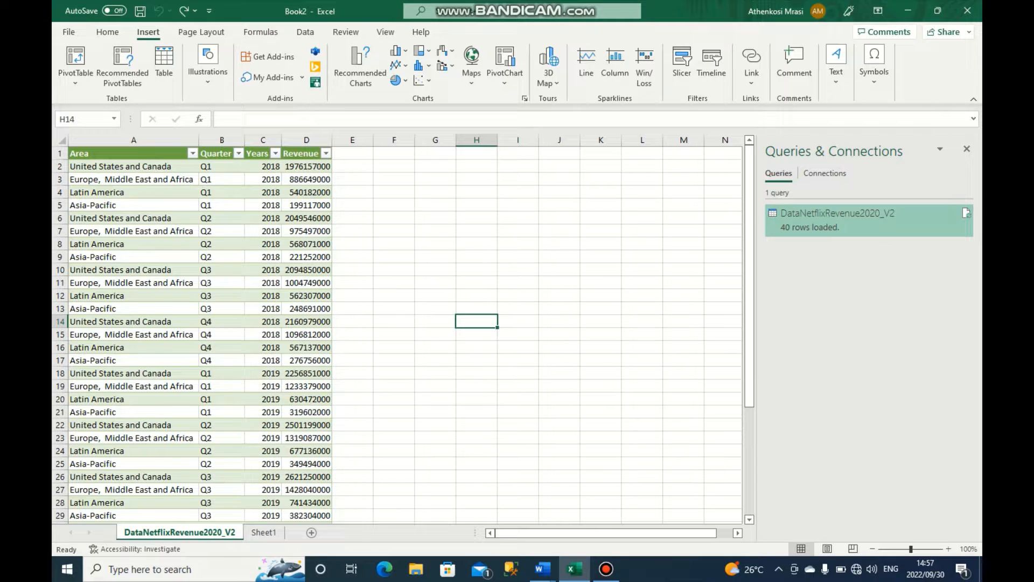
pyautogui.click(134, 154)
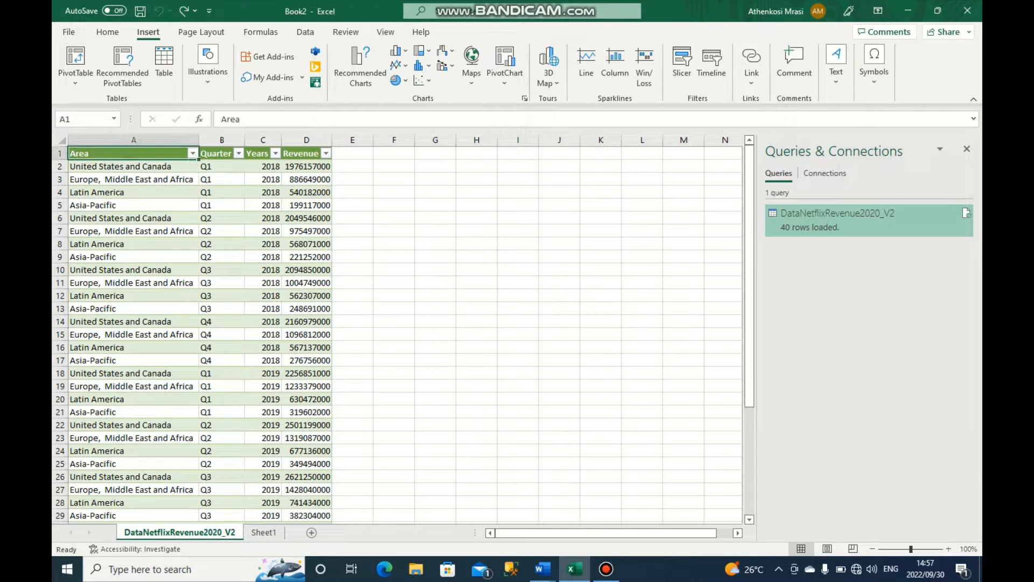
pyautogui.click(133, 140)
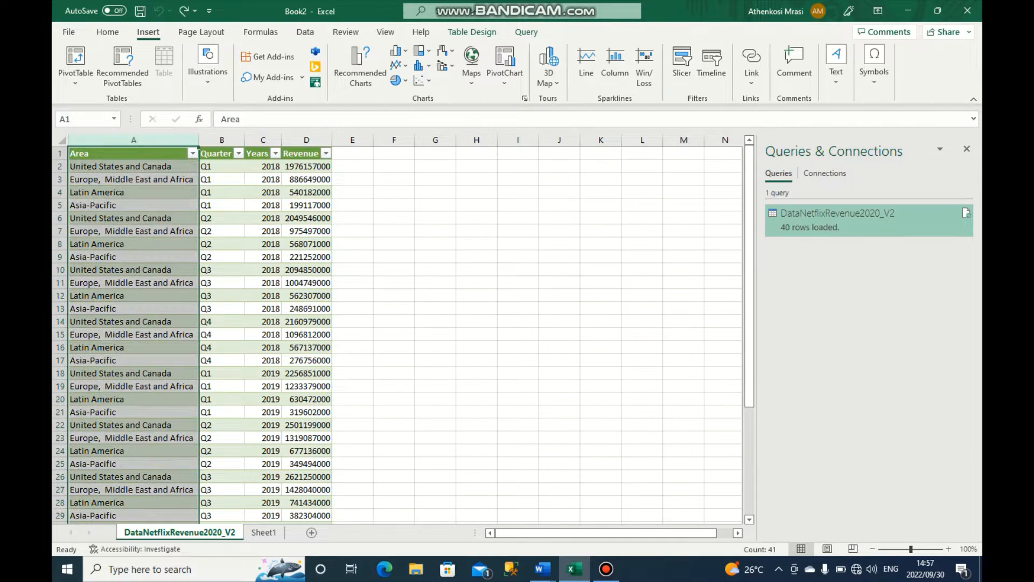
pyautogui.click(222, 140)
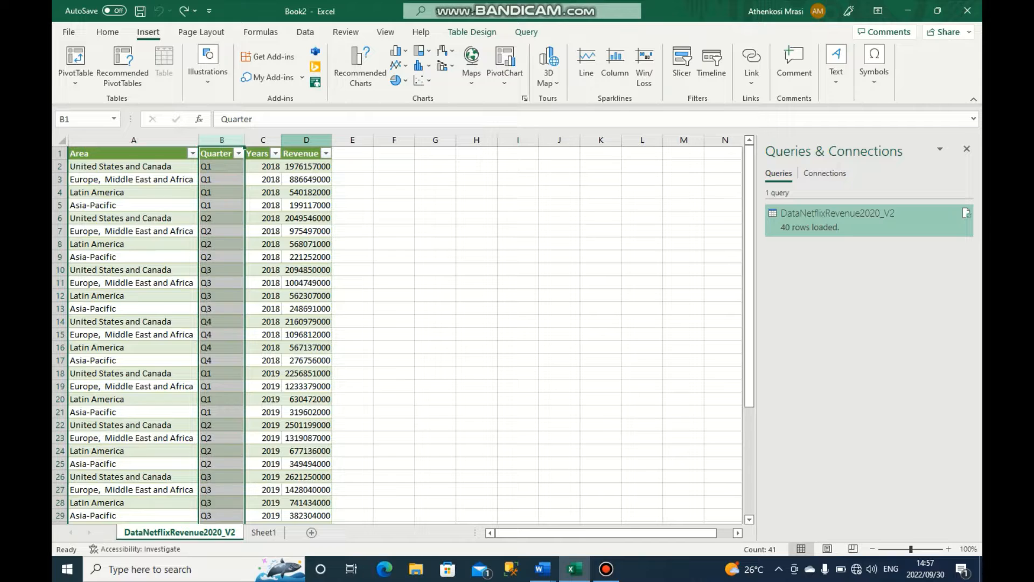
pyautogui.click(352, 218)
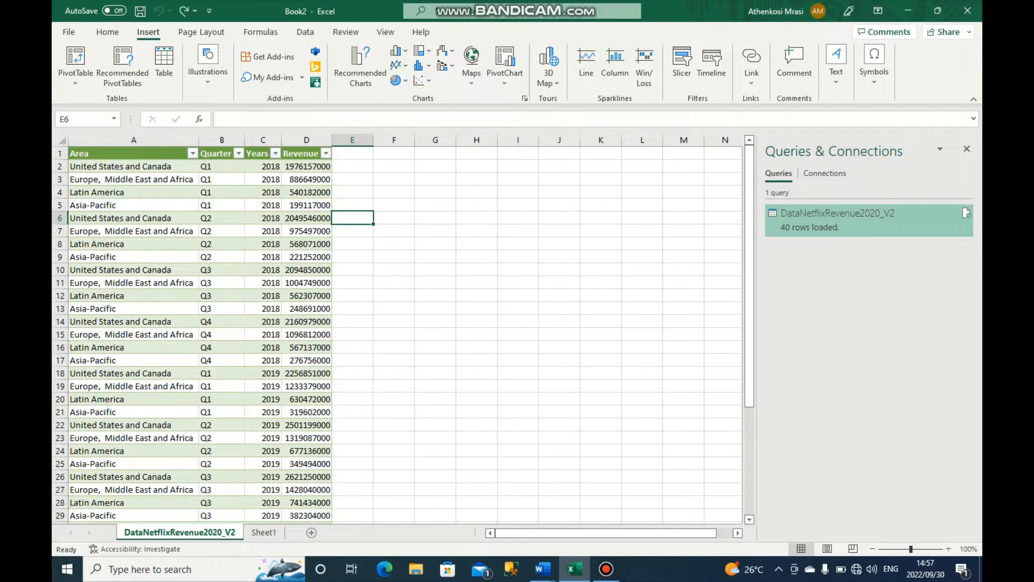
pyautogui.click(302, 154)
pyautogui.click(352, 166)
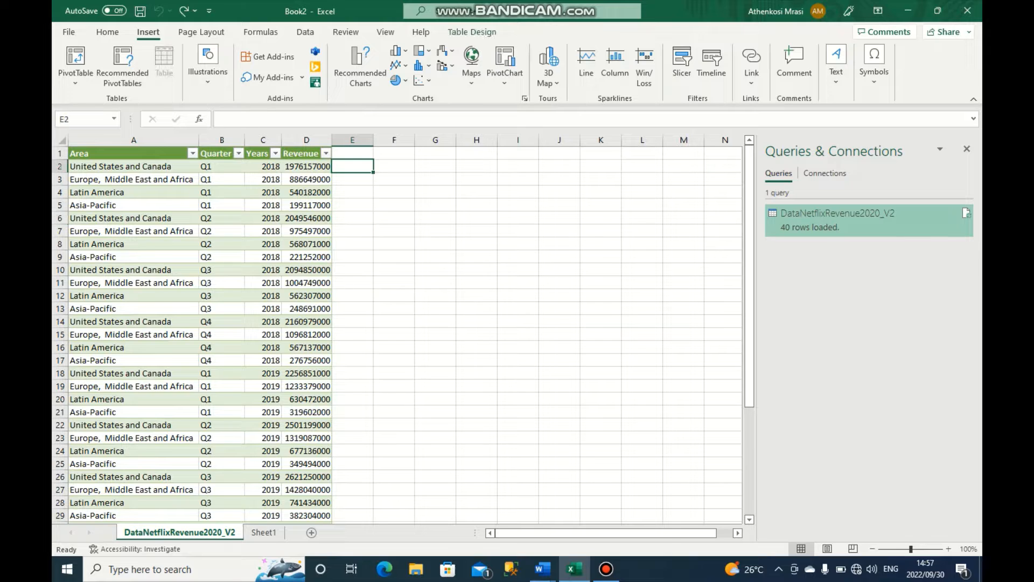
# - Format the Revenue column of the data table with the comma number style and zero decimal places
pyautogui.click(306, 140)
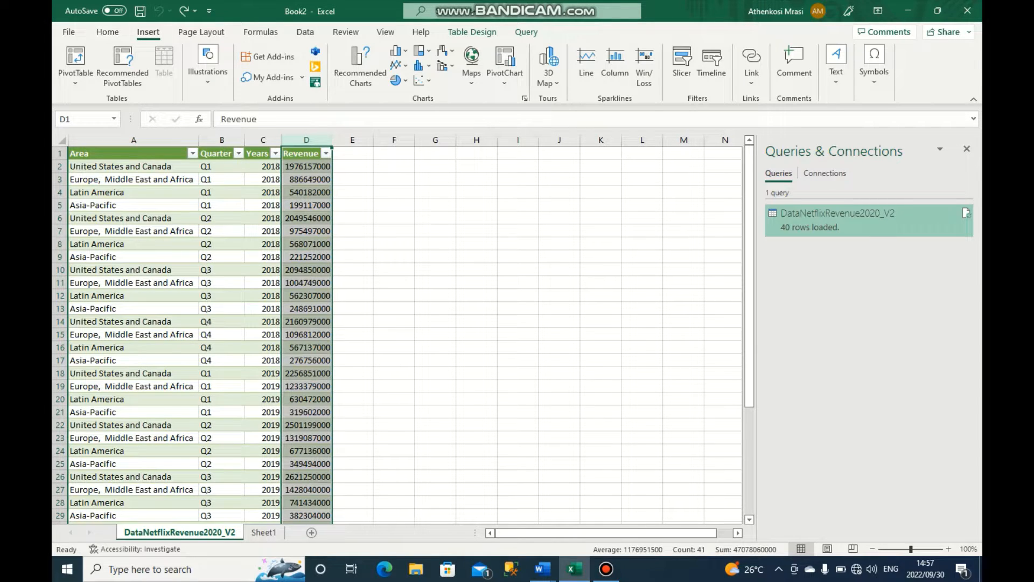
pyautogui.click(107, 32)
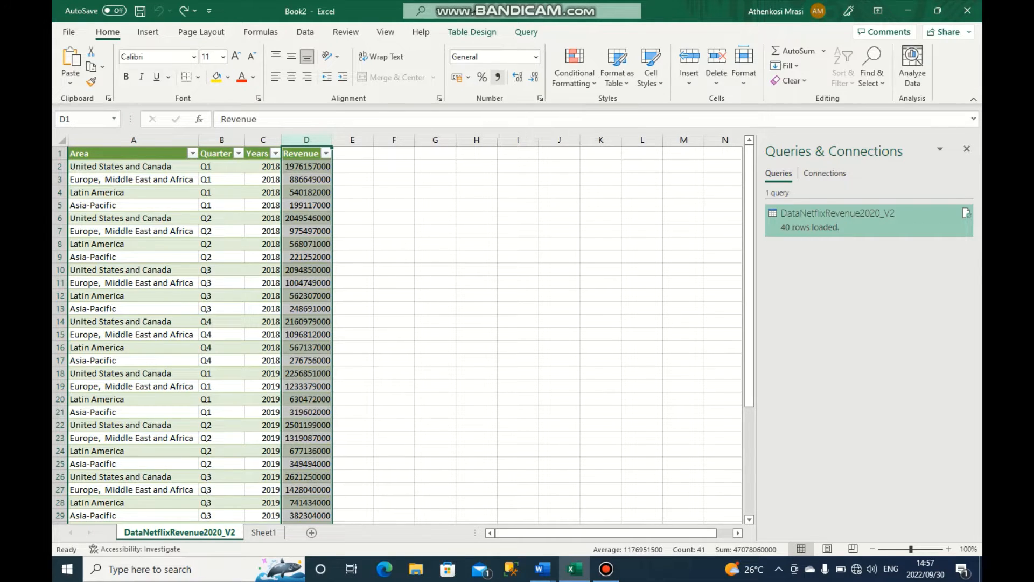
pyautogui.click(498, 77)
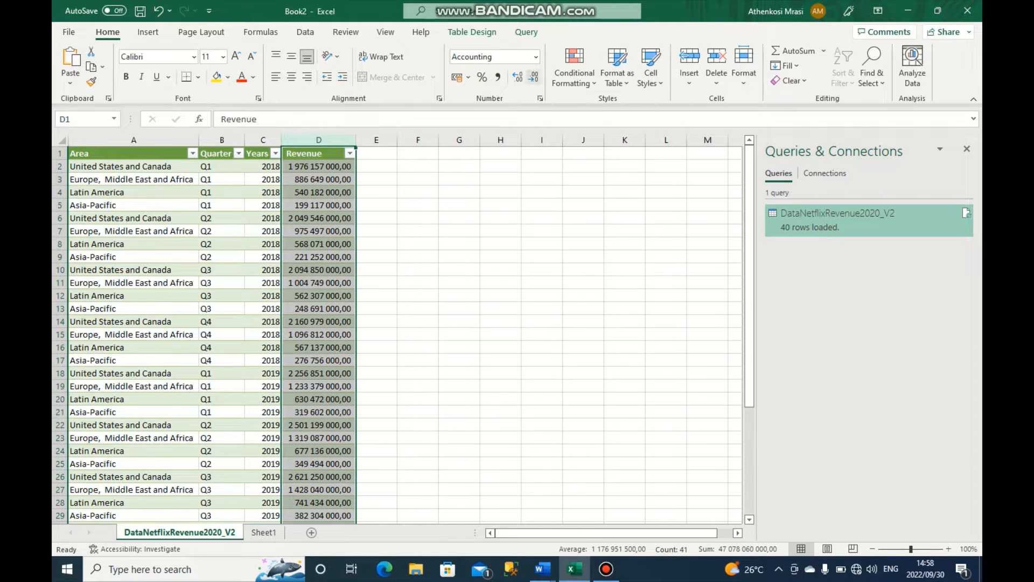
pyautogui.click(534, 77)
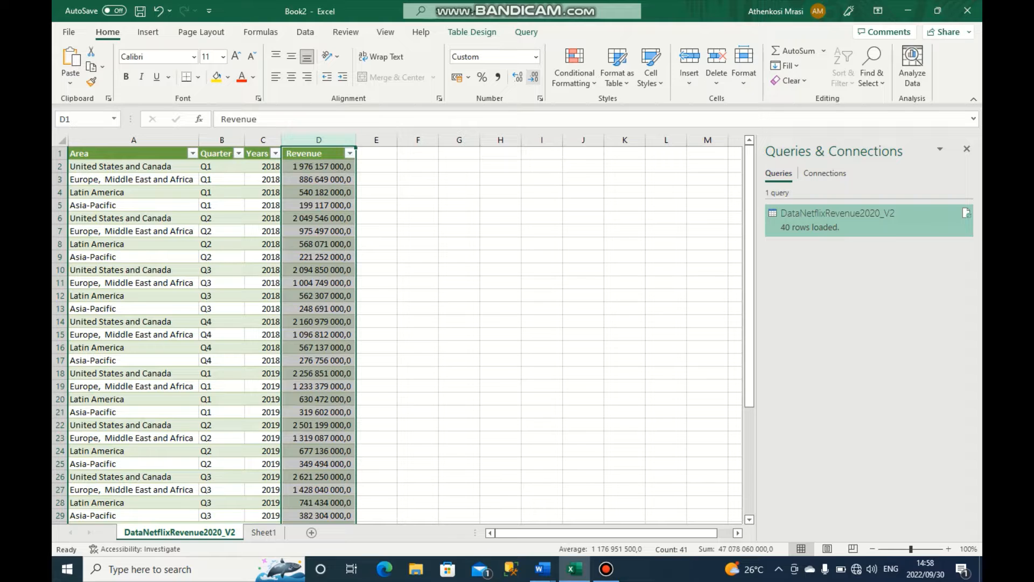
pyautogui.click(534, 77)
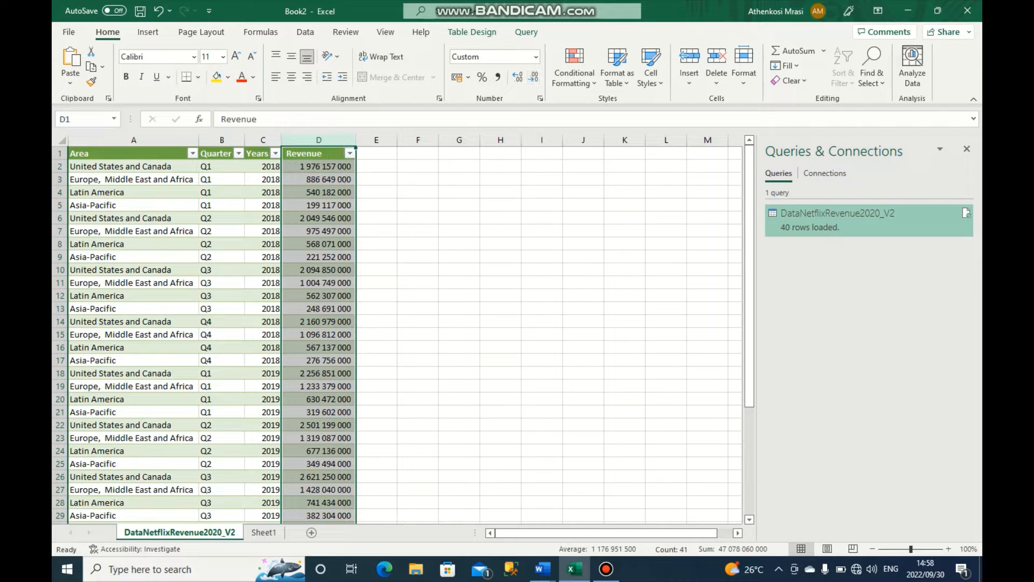
pyautogui.click(500, 283)
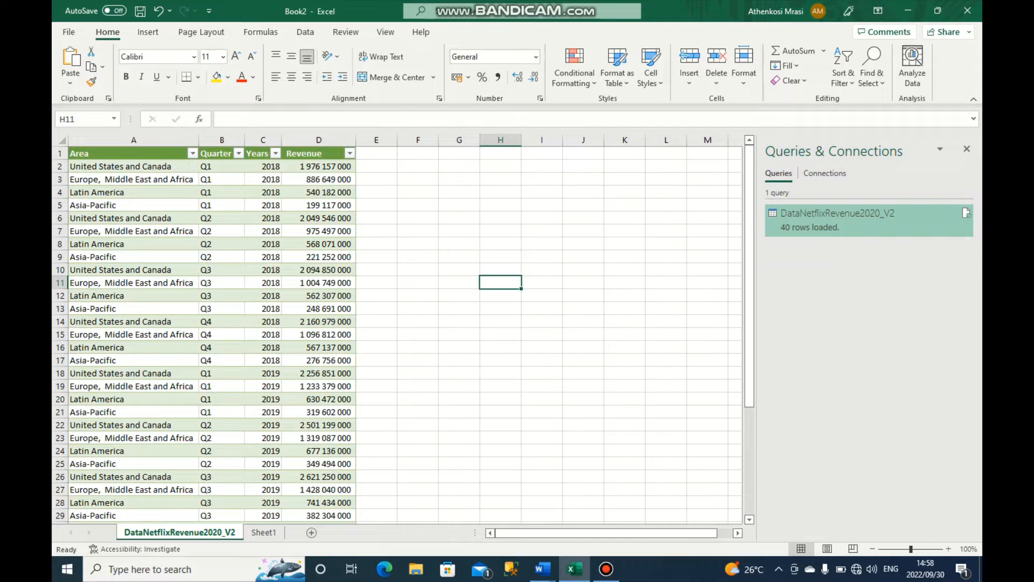
# - Select the Area, Quarter, Years and Revenue columns as the source data for a pivot table
pyautogui.click(134, 140)
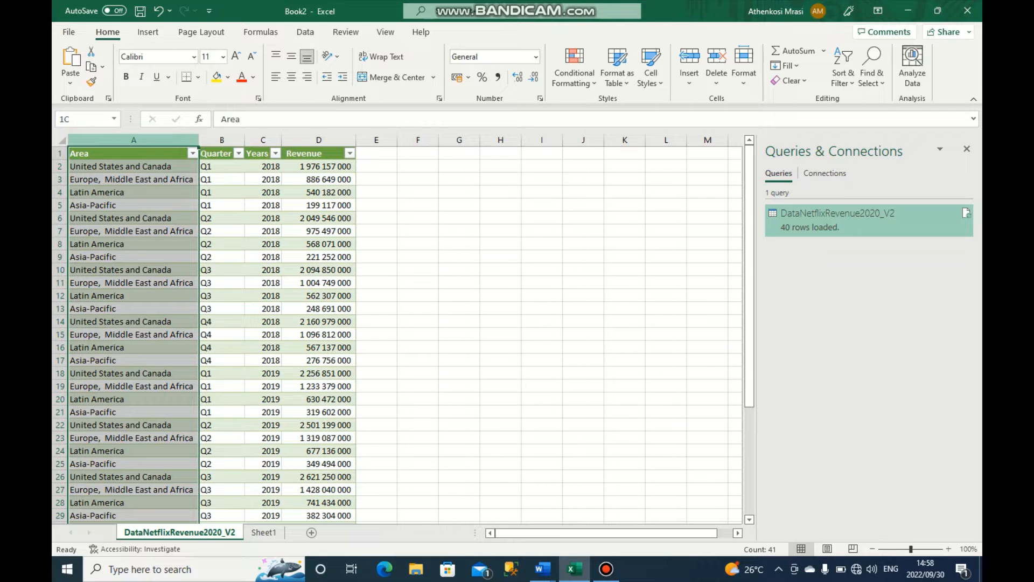
pyautogui.hotkey('shift', 'Right')
pyautogui.hotkey('shift', 'Right')
pyautogui.hotkey('shift', 'Right')
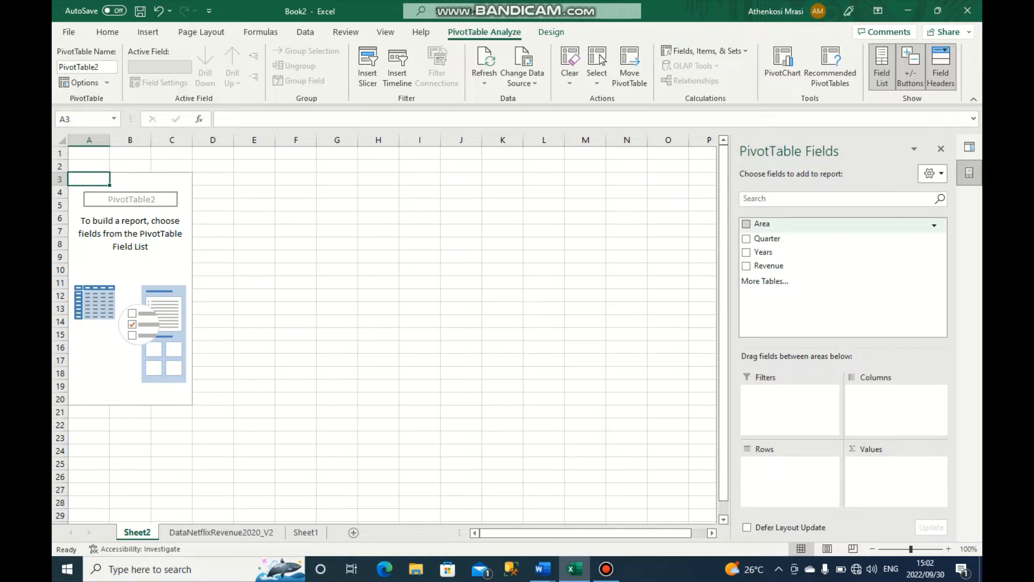
# - Add Area as the pivot table's rows and Revenue as its summed values
pyautogui.click(746, 224)
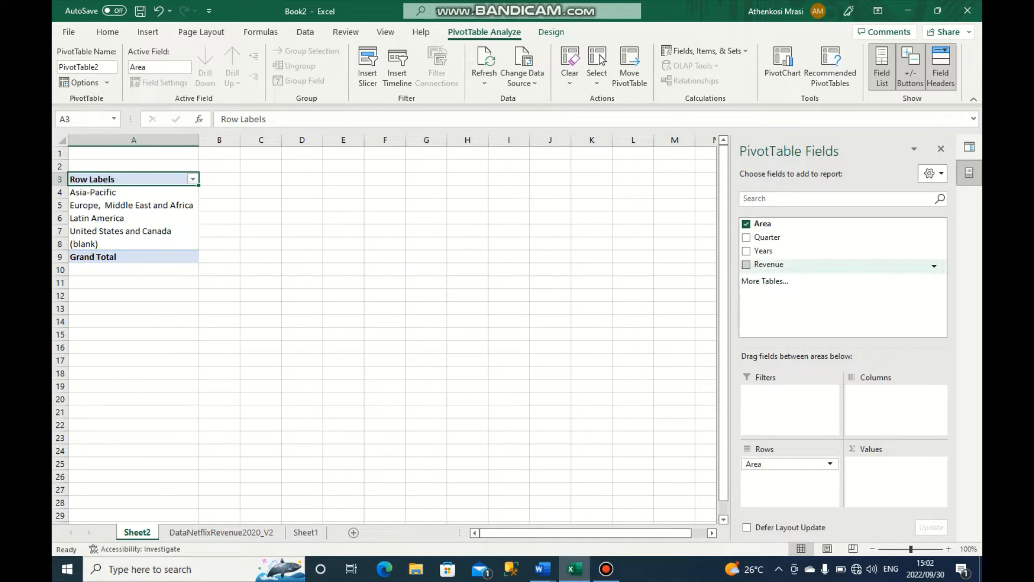
pyautogui.click(746, 264)
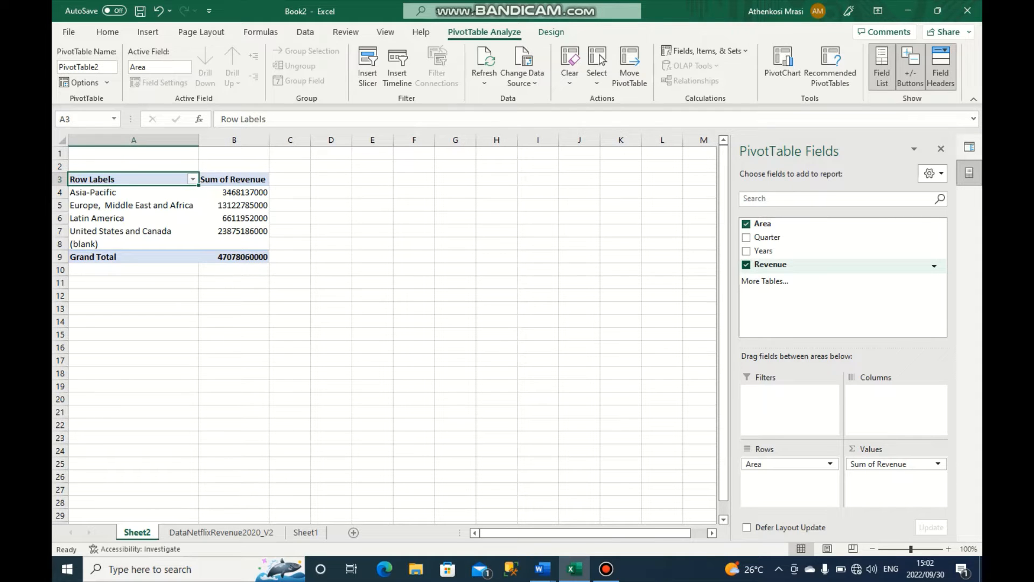
# - Format the pivot table's Sum of Revenue column with the comma number style and zero decimal places
pyautogui.click(234, 140)
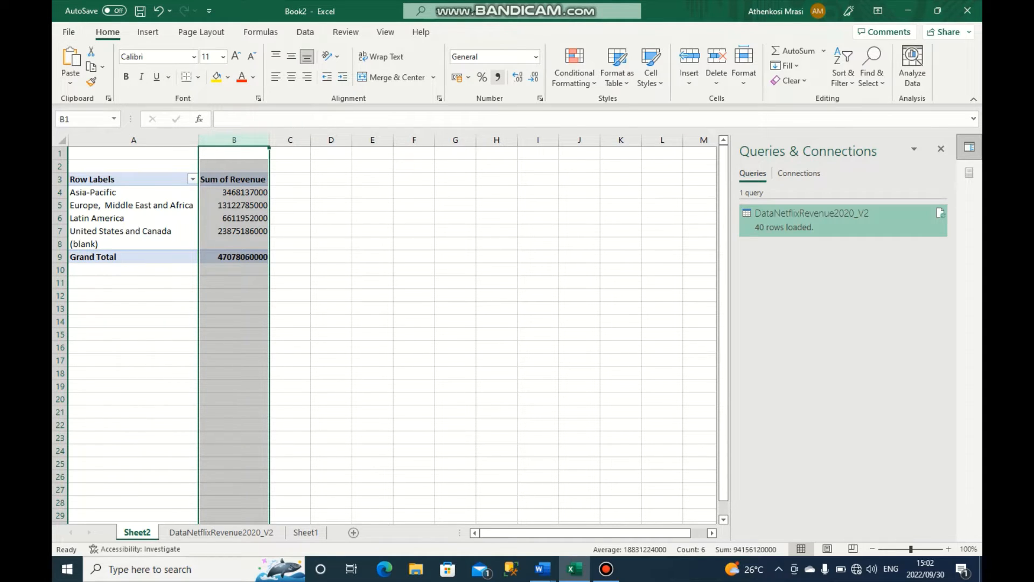
pyautogui.click(498, 77)
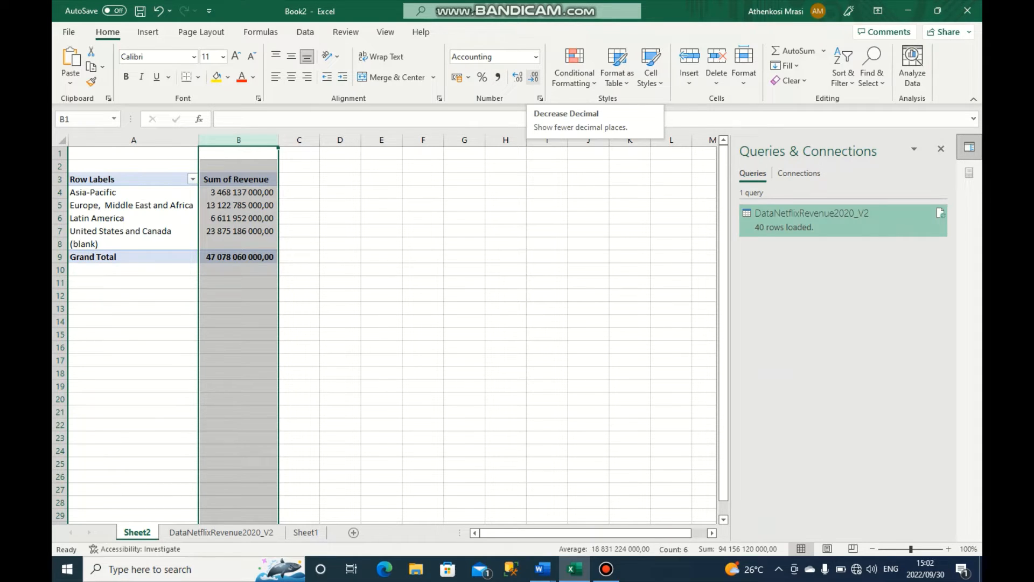
pyautogui.click(533, 78)
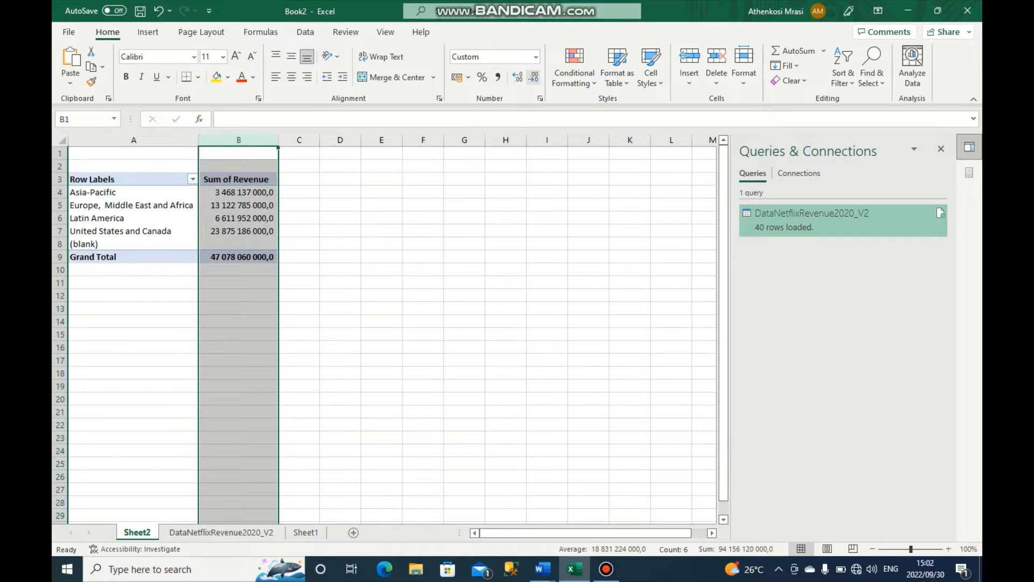
pyautogui.click(533, 77)
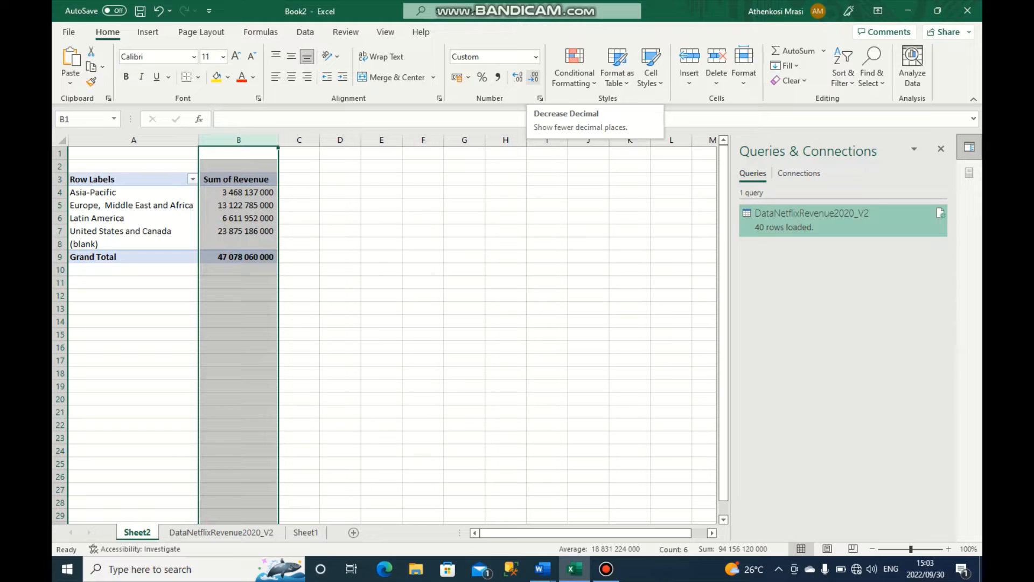
pyautogui.click(518, 77)
pyautogui.click(517, 77)
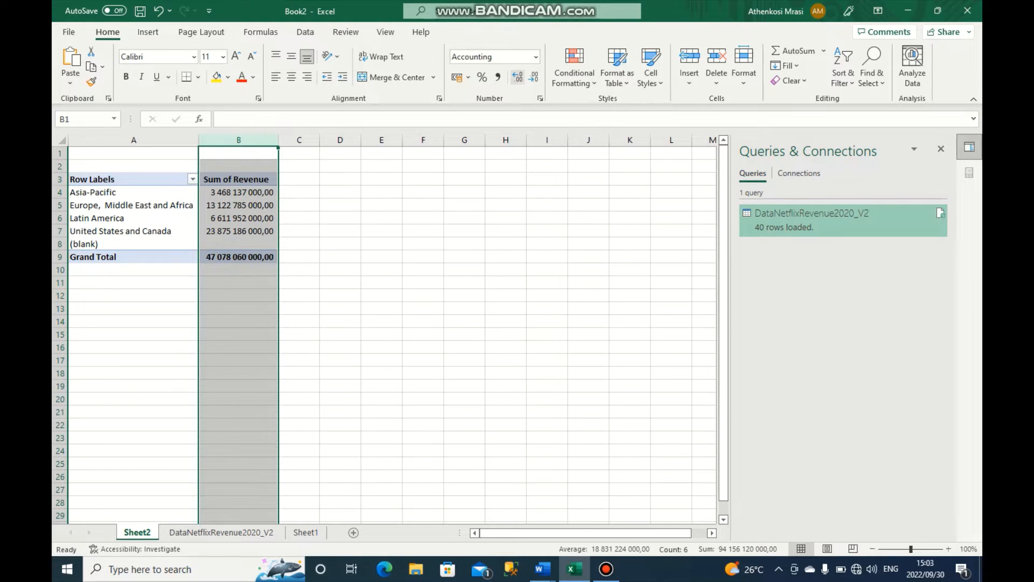
pyautogui.click(517, 77)
pyautogui.click(532, 77)
pyautogui.click(533, 77)
pyautogui.click(533, 77)
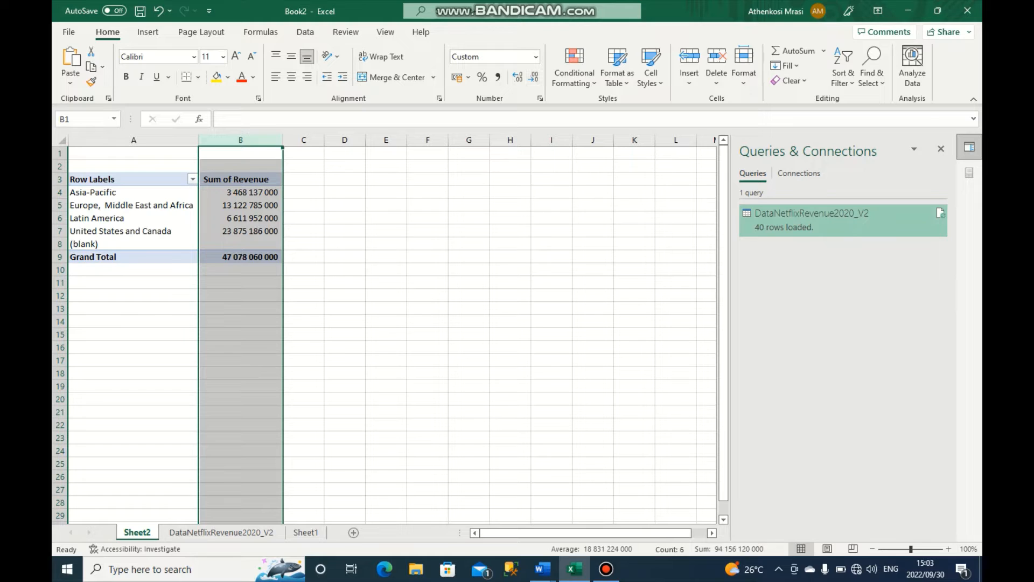
# - Examine the pivot table's grand total and the preview of the DataNetflixRevenue2020_V2 query data
pyautogui.click(387, 218)
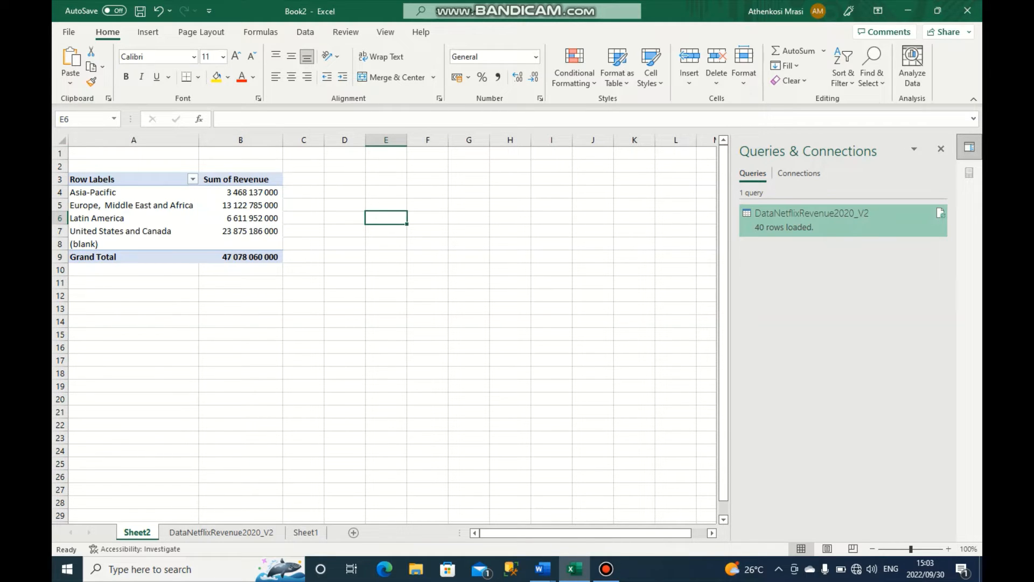
pyautogui.click(241, 257)
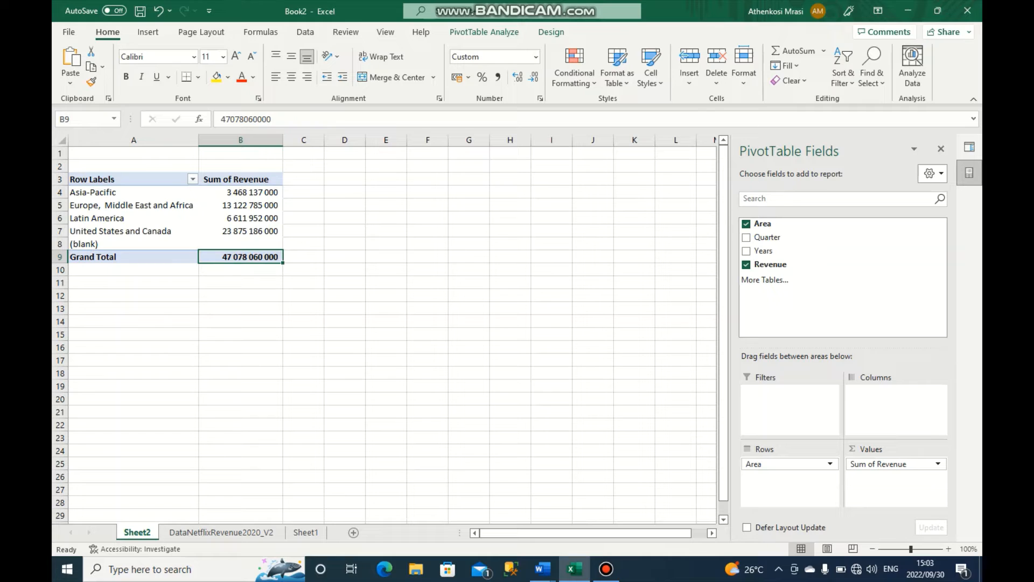
pyautogui.click(386, 232)
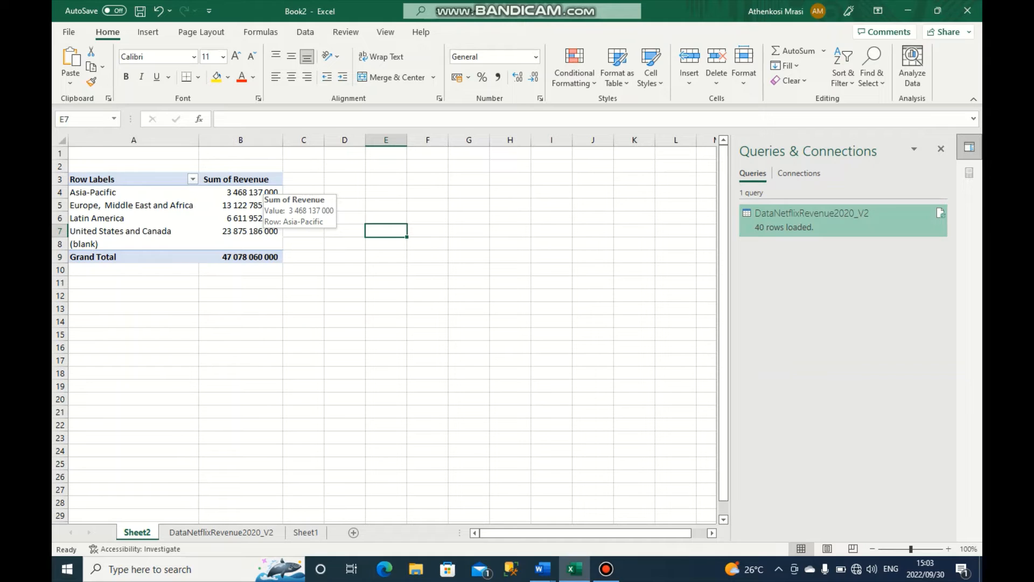
pyautogui.moveTo(843, 220)
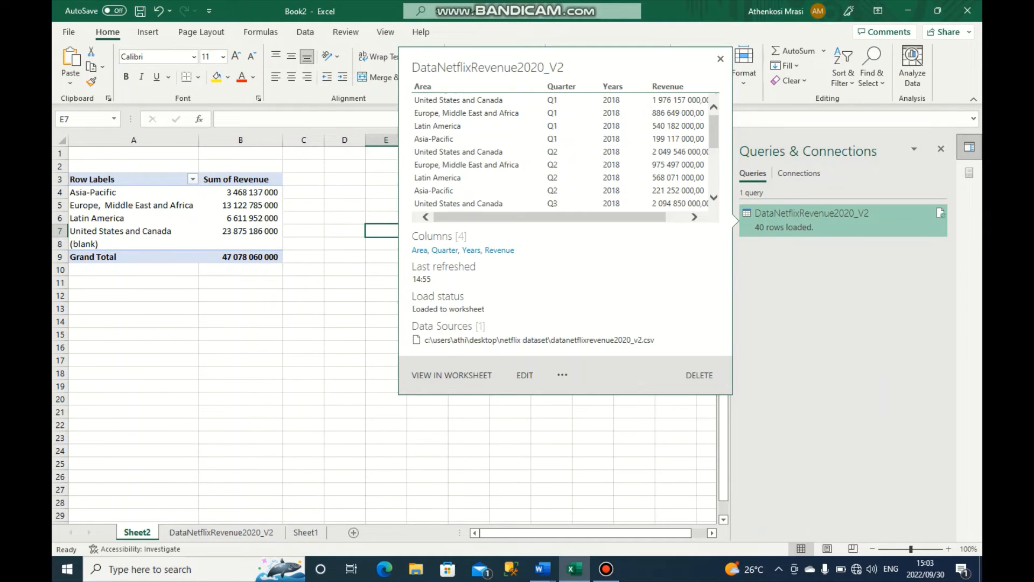
pyautogui.scroll(-2, 560, 151)
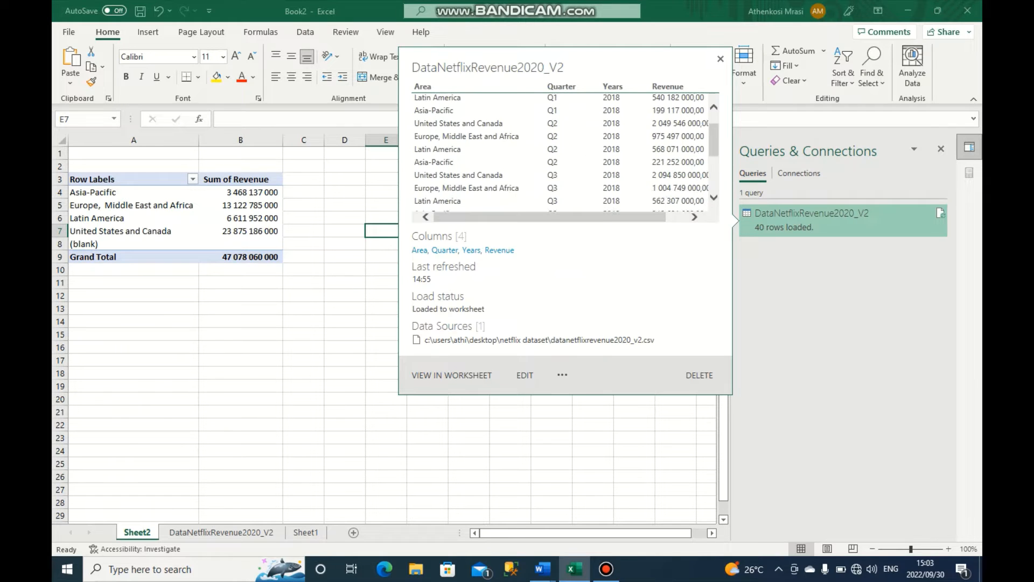
pyautogui.scroll(-3, 566, 151)
pyautogui.scroll(4, 566, 151)
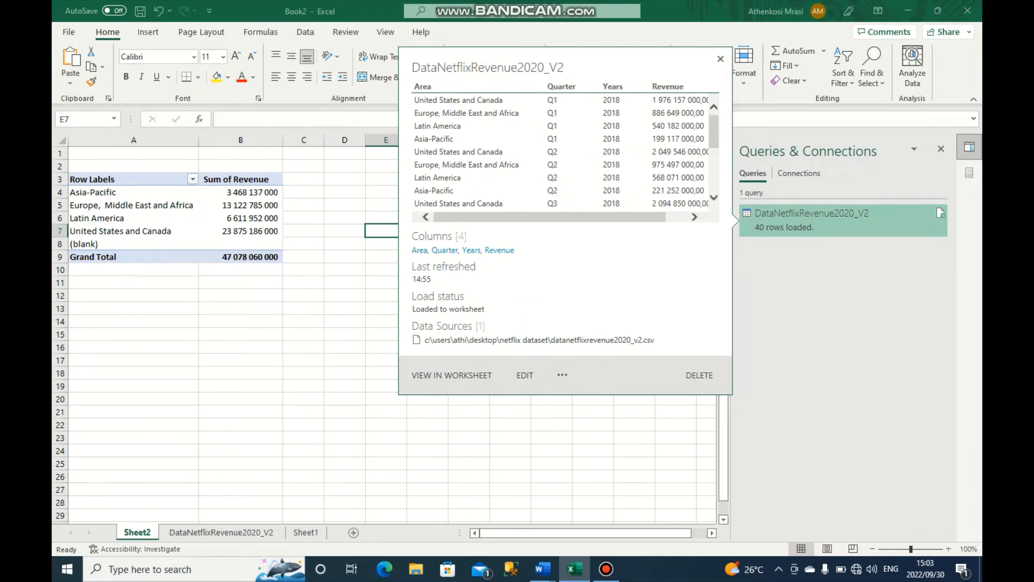
pyautogui.click(721, 58)
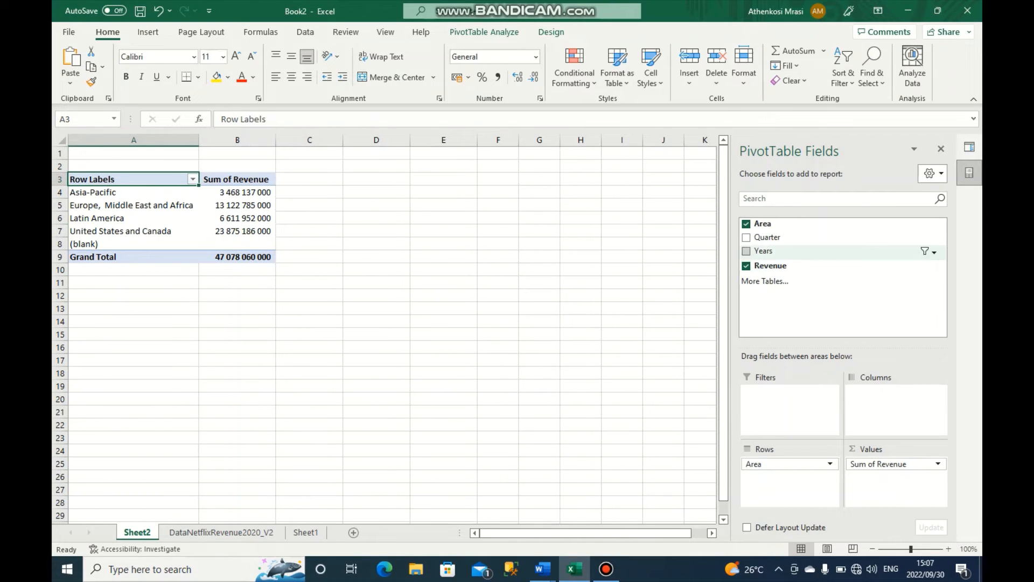
pyautogui.click(747, 251)
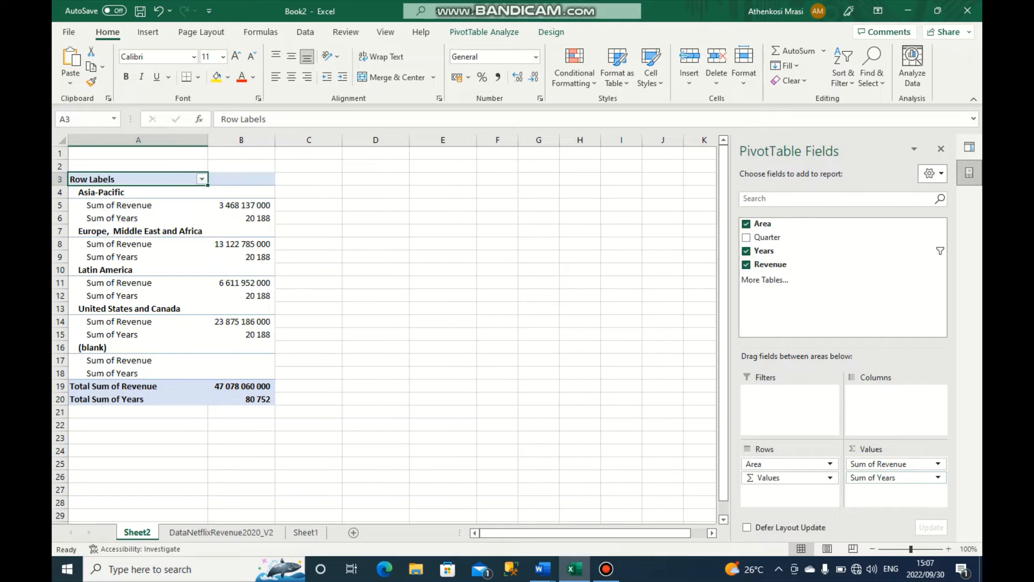
pyautogui.click(938, 478)
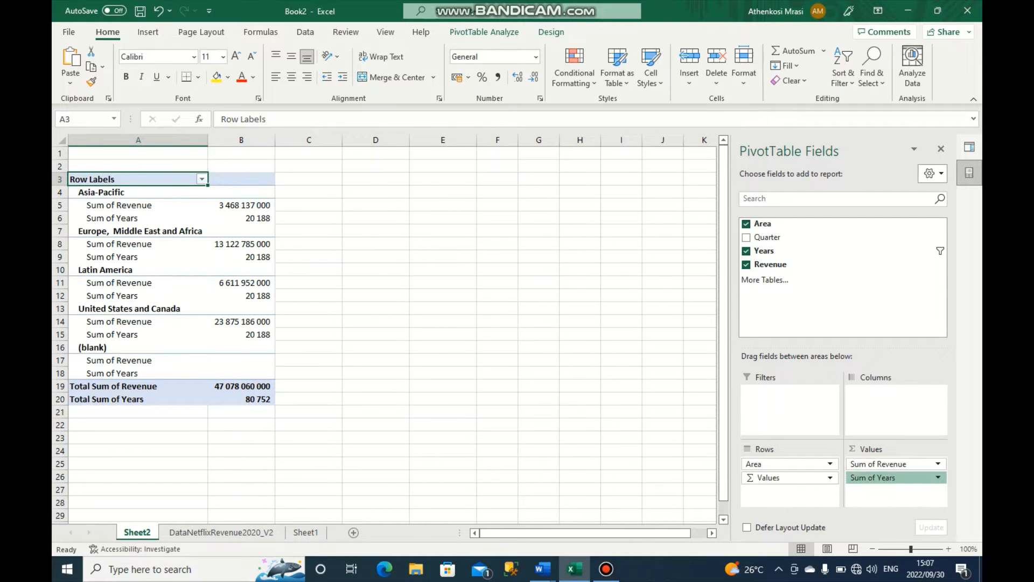
pyautogui.click(891, 446)
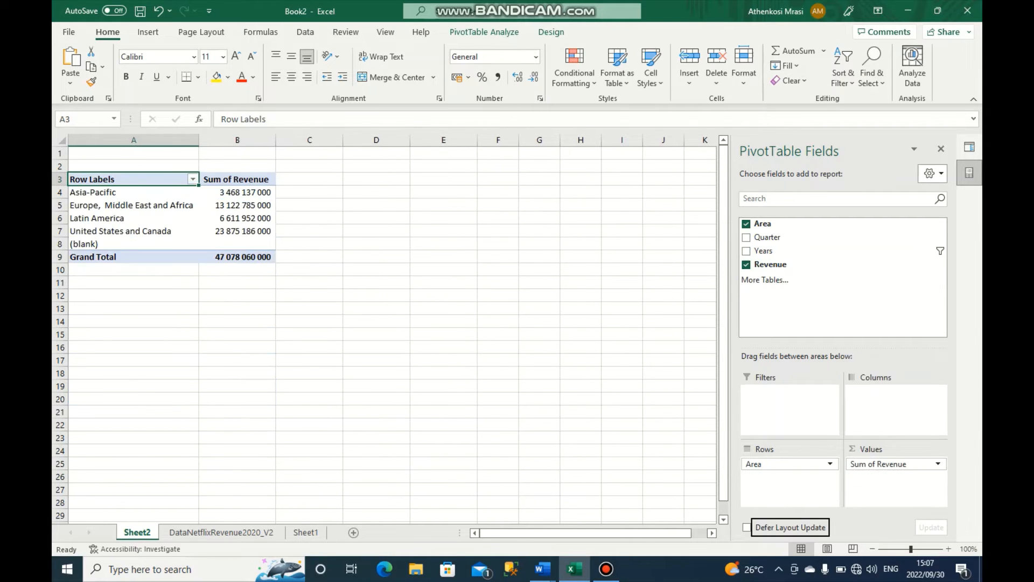
# - Add Years to the pivot table's rows beneath Area and Quarter to its columns
pyautogui.moveTo(764, 251); pyautogui.dragTo(781, 478)
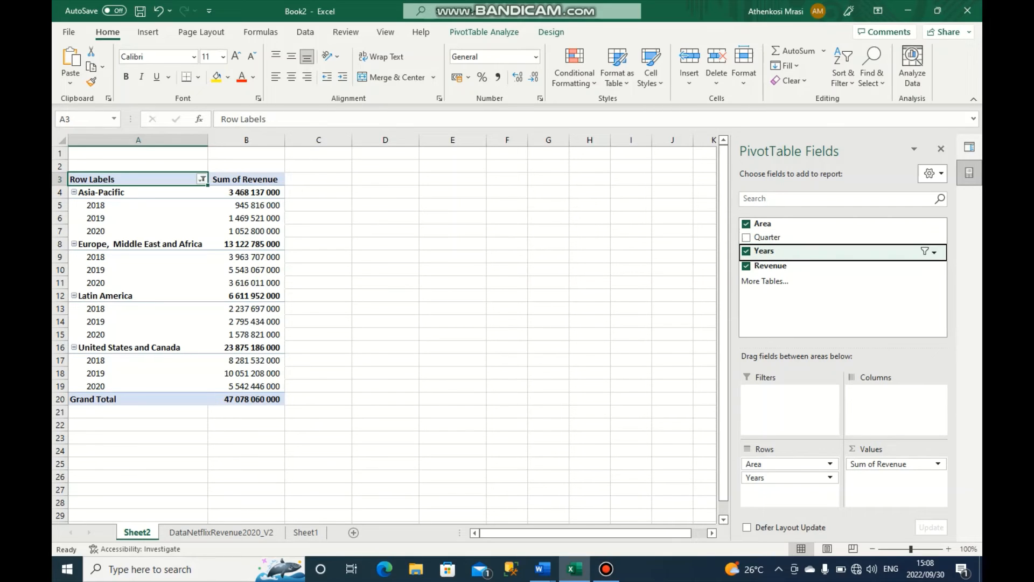
pyautogui.click(767, 238)
pyautogui.moveTo(767, 237); pyautogui.dragTo(894, 392)
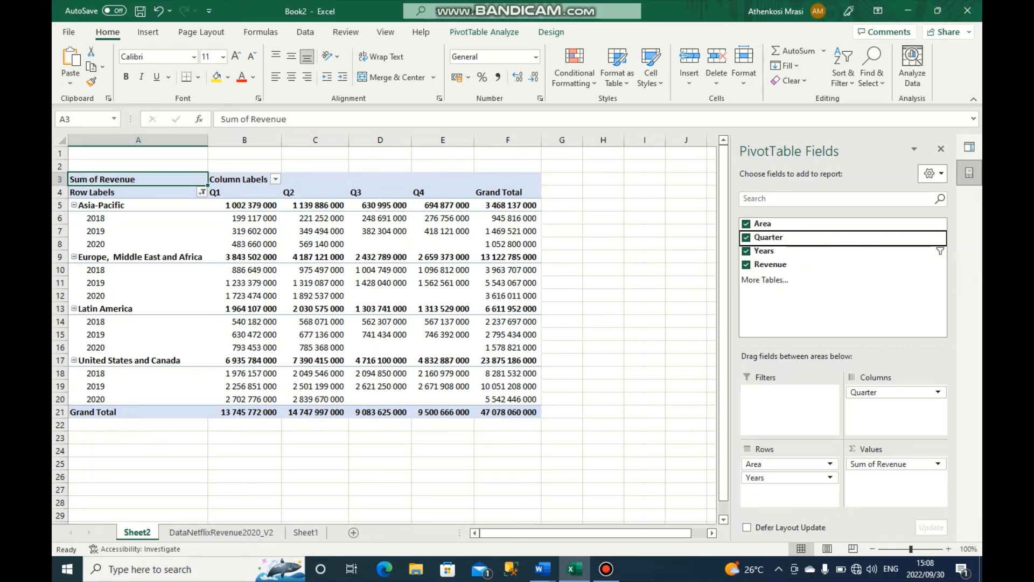
# - Rearrange the pivot table by moving Years into the columns and Quarter into the rows beneath Area
pyautogui.hotkey('ctrl', 'pagedown')
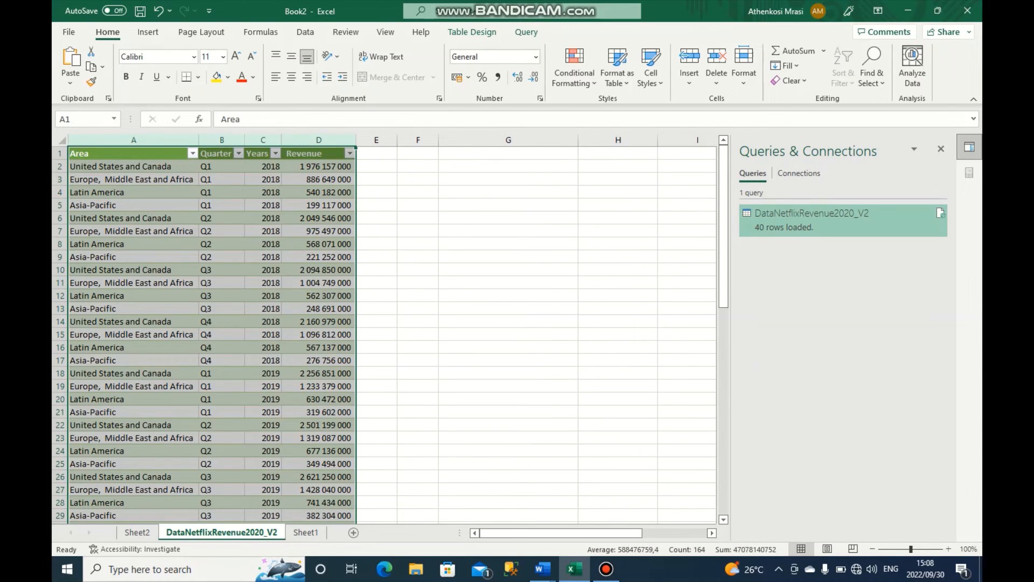
pyautogui.hotkey('ctrl', 'pageup')
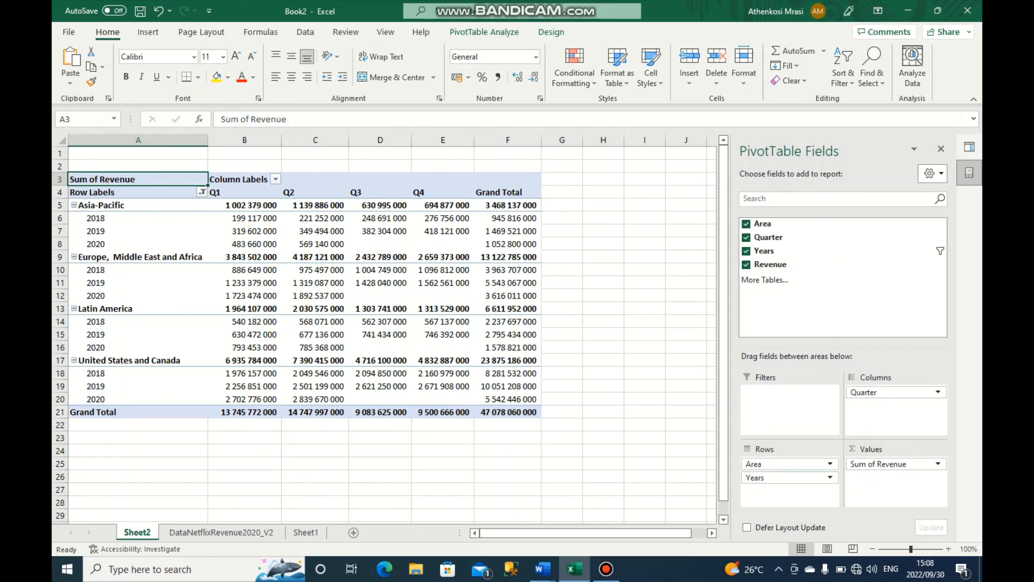
pyautogui.moveTo(789, 477); pyautogui.dragTo(895, 406)
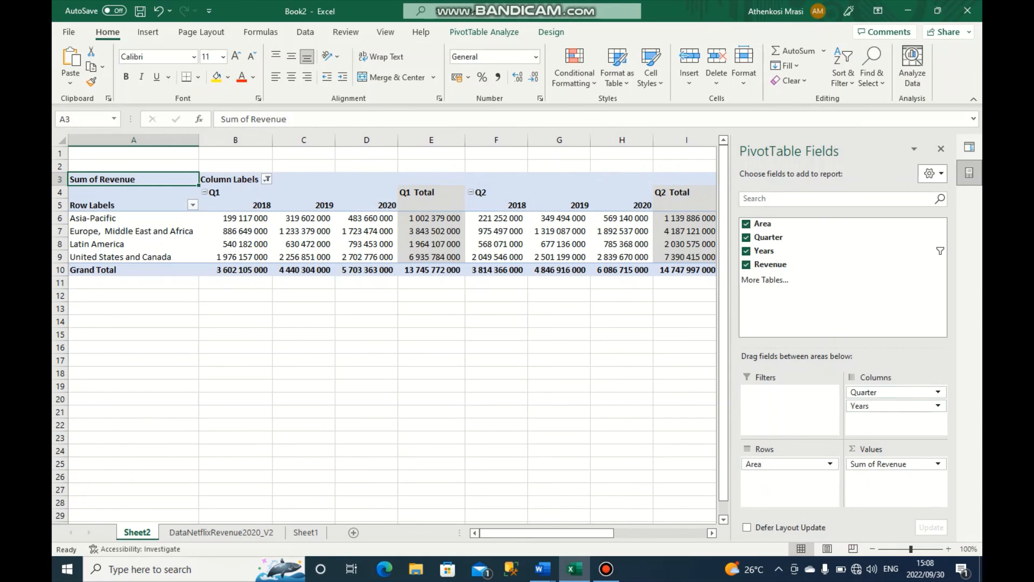
pyautogui.moveTo(883, 392); pyautogui.dragTo(790, 478)
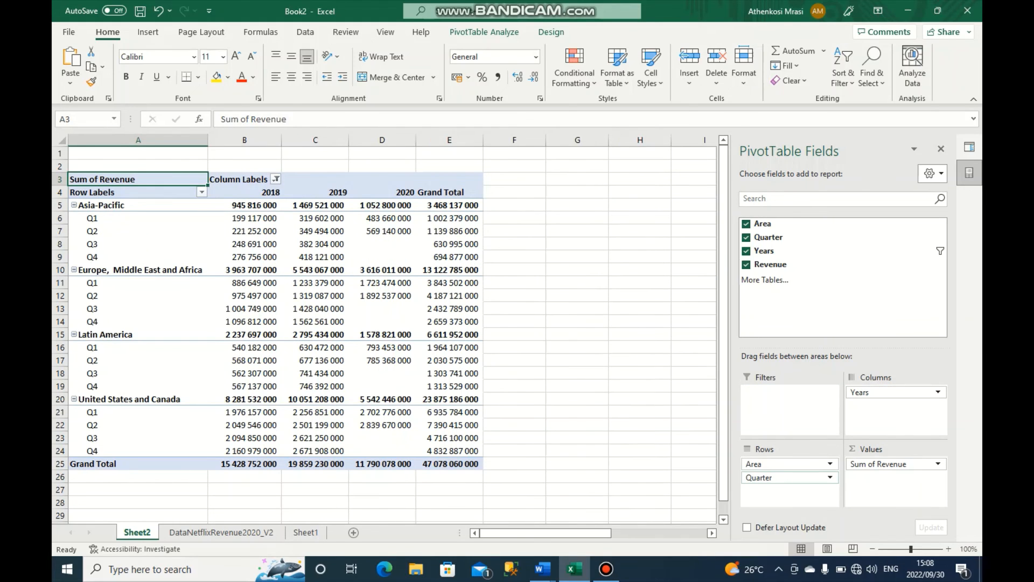